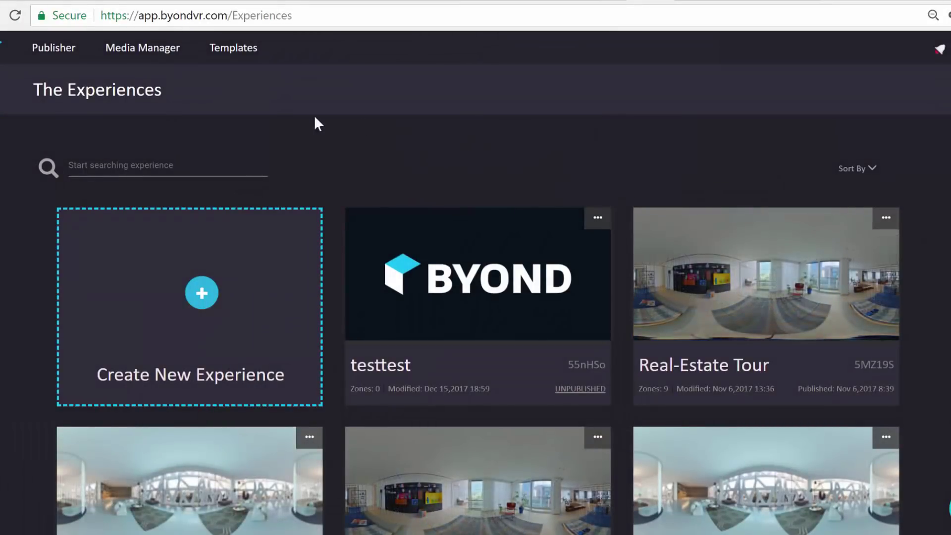
Open the Templates gallery and find the Real-Estate Tour template
{"action": "left_click", "coordinate": [241, 59]}
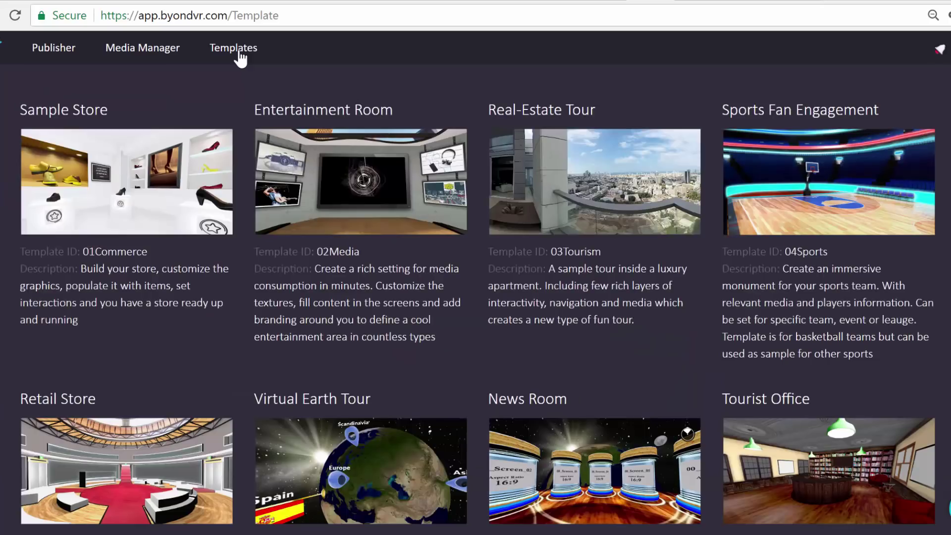
{"action": "mouse_move", "coordinate": [204, 199]}
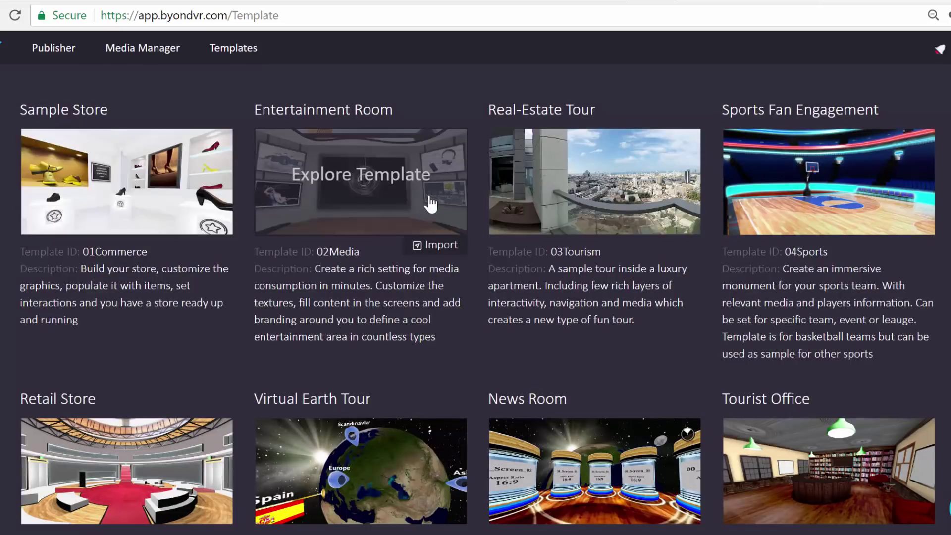
{"action": "mouse_move", "coordinate": [598, 184]}
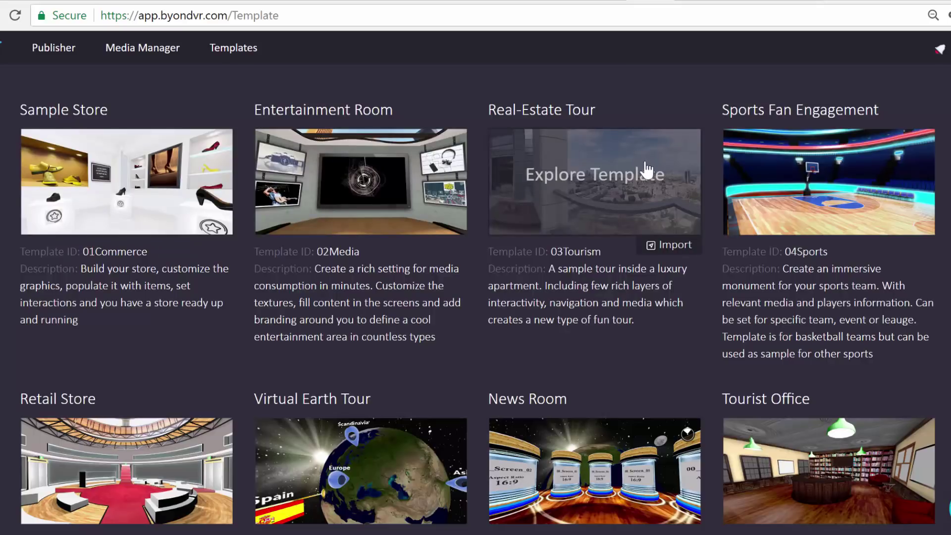
Import the Real-Estate Tour template as a new experience named 'yt test'
{"action": "left_click", "coordinate": [675, 247]}
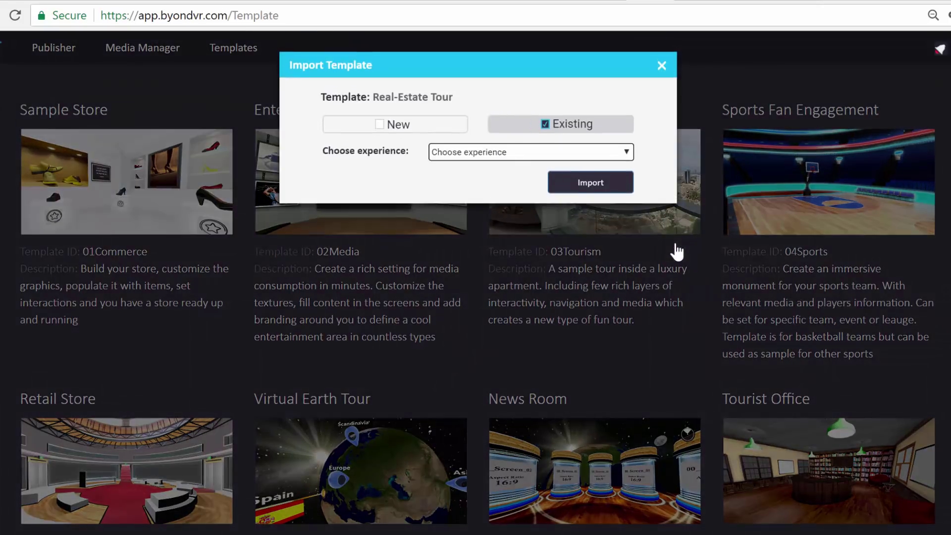
{"action": "left_click", "coordinate": [385, 125]}
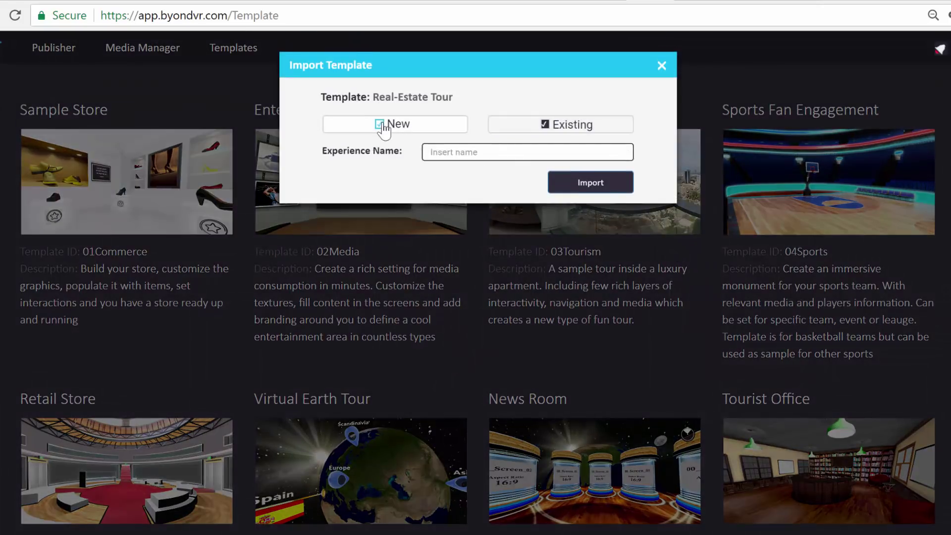
{"action": "left_click", "coordinate": [448, 152]}
{"action": "type", "text": "yt test"}
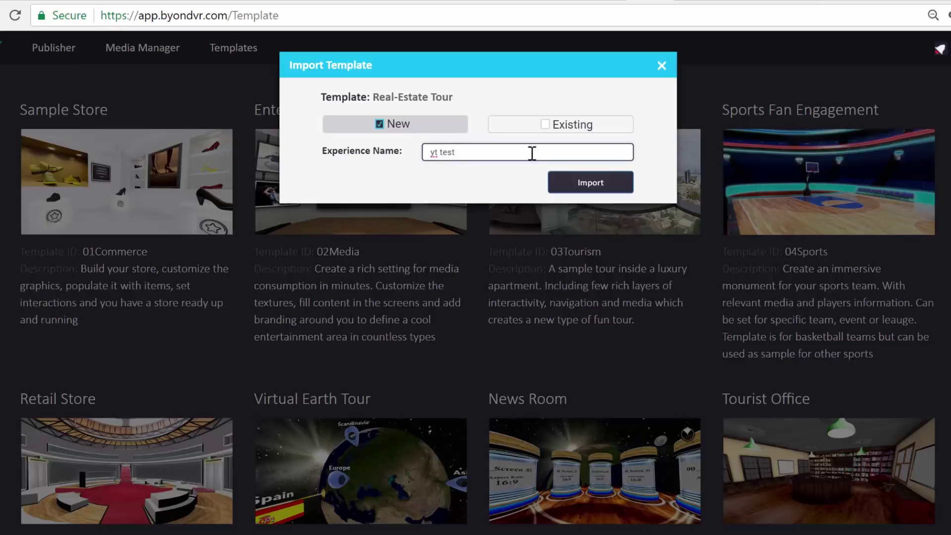
{"action": "left_click", "coordinate": [590, 183]}
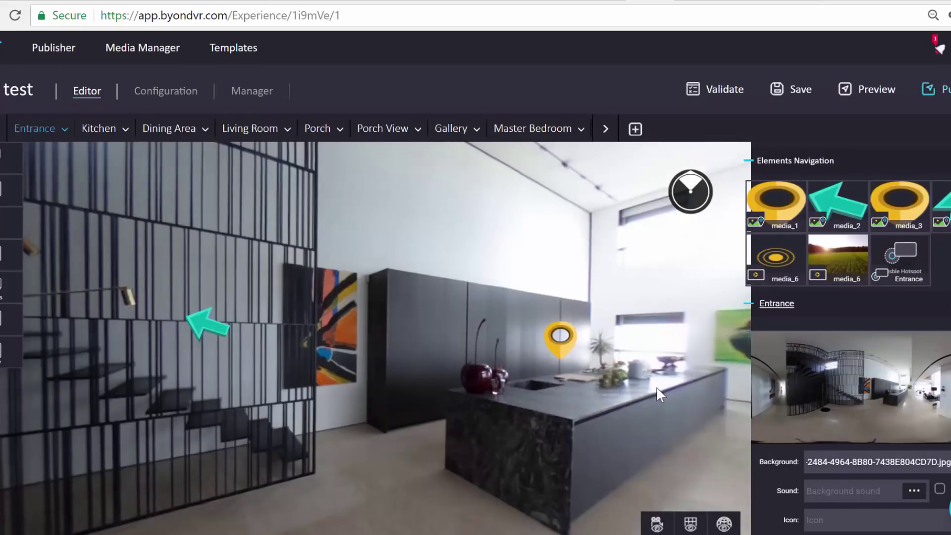
Move the Entrance scene's green arrow hotspot media_2 beside the stair grating, then deselect it
{"action": "left_click_drag", "start_coordinate": [179, 362], "coordinate": [265, 342]}
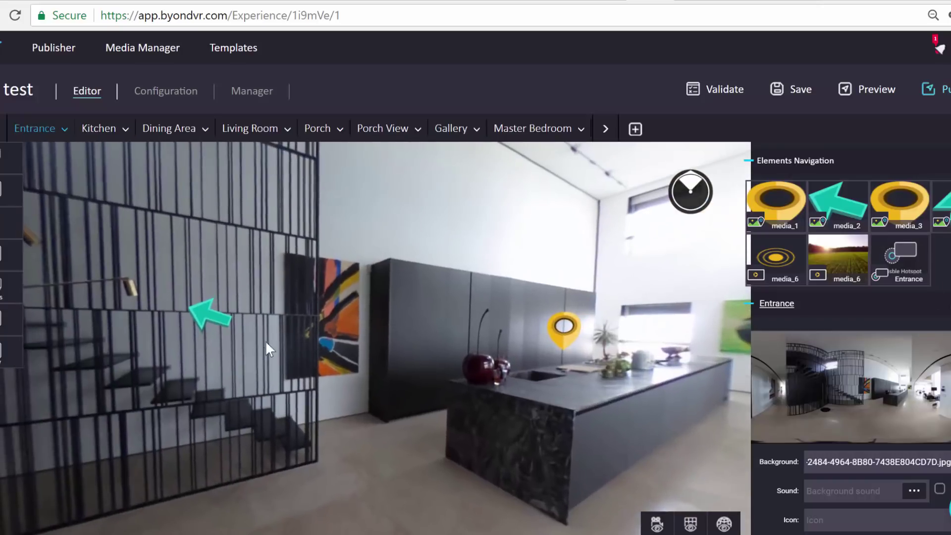
{"action": "left_click", "coordinate": [218, 317]}
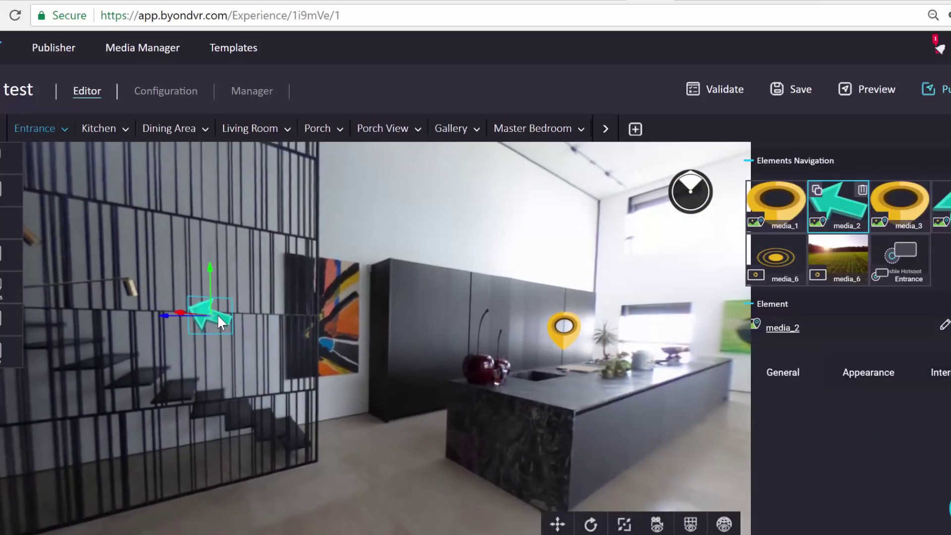
{"action": "mouse_move", "coordinate": [209, 313]}
{"action": "left_mouse_down"}
{"action": "mouse_move", "coordinate": [263, 268]}
{"action": "mouse_move", "coordinate": [219, 310]}
{"action": "mouse_move", "coordinate": [223, 323]}
{"action": "left_mouse_up"}
{"action": "left_click_drag", "start_coordinate": [610, 433], "coordinate": [496, 447]}
{"action": "left_click", "coordinate": [286, 402]}
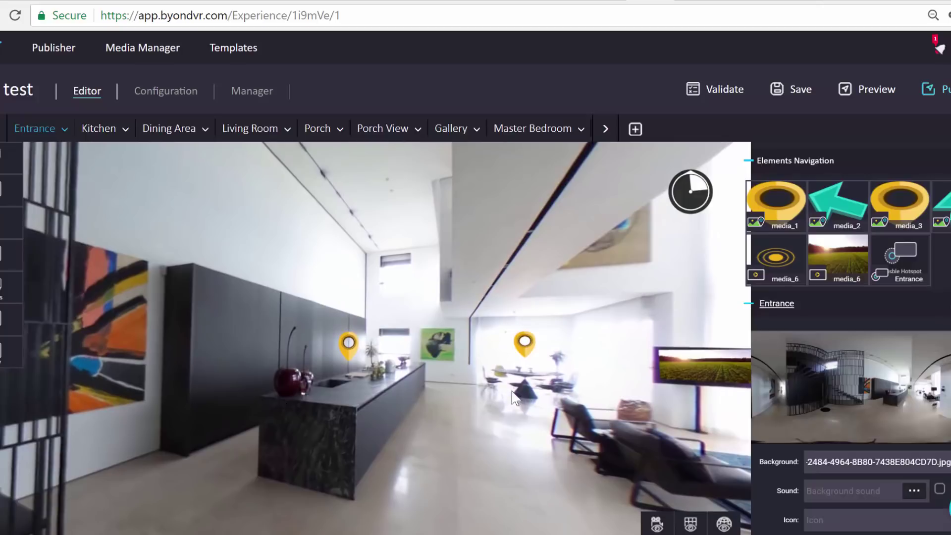
{"action": "left_click_drag", "start_coordinate": [464, 340], "coordinate": [306, 325]}
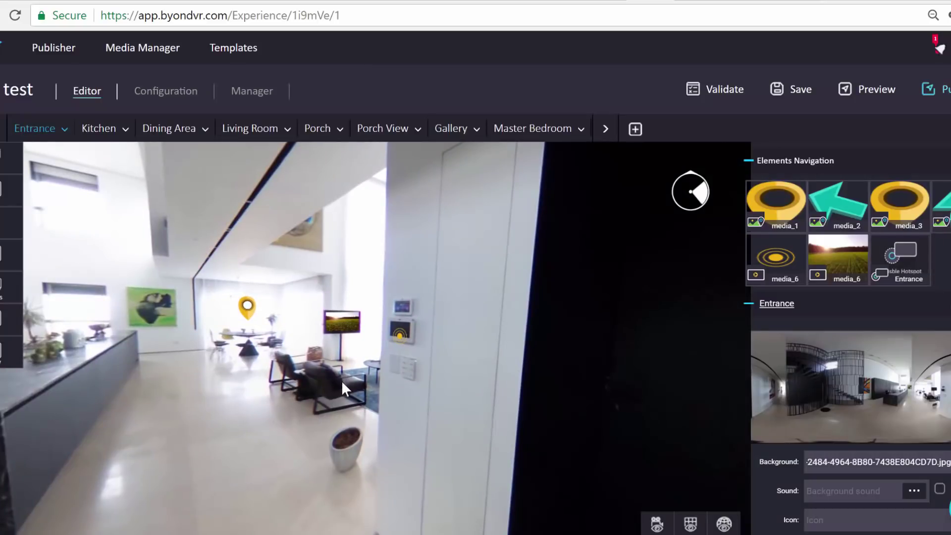
Switch to the Living Room scene and look toward the dining table and TV
{"action": "left_click", "coordinate": [244, 140]}
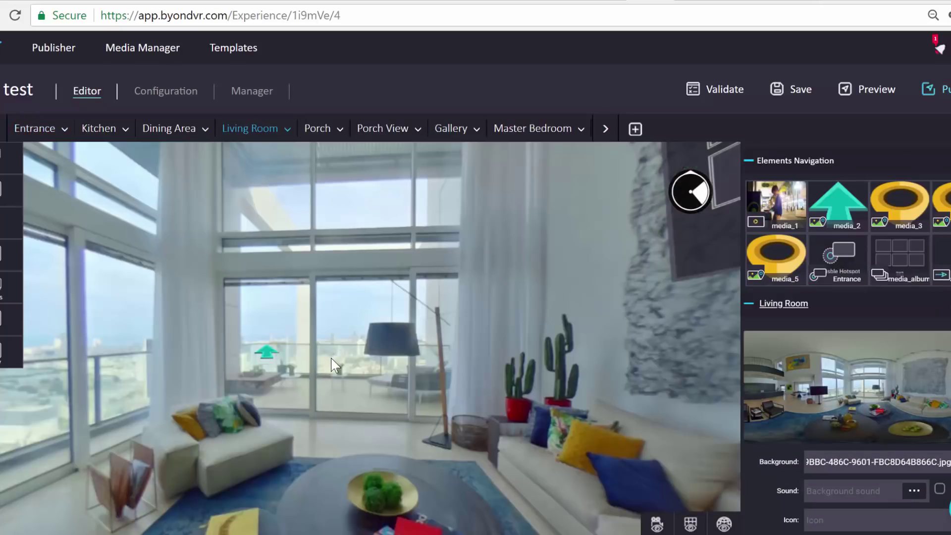
{"action": "left_click_drag", "start_coordinate": [177, 417], "coordinate": [594, 486]}
{"action": "left_click_drag", "start_coordinate": [529, 495], "coordinate": [540, 441]}
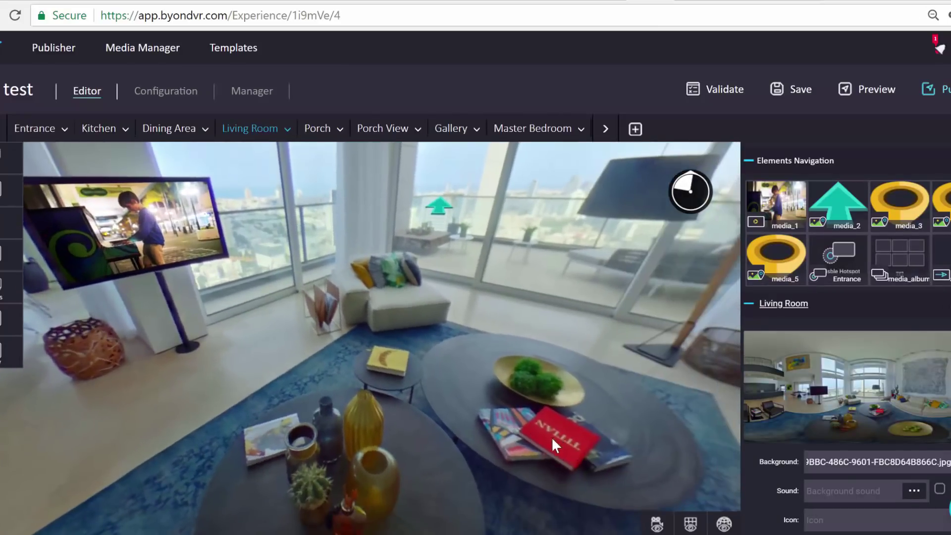
{"action": "left_click_drag", "start_coordinate": [184, 352], "coordinate": [322, 285]}
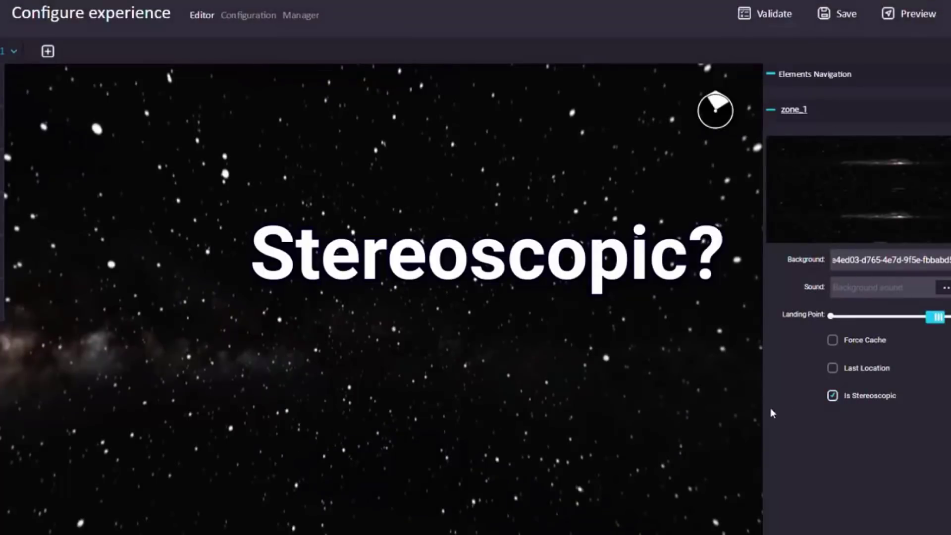
Choose a background sound for the Living Room zone and deselect the video
{"action": "left_click", "coordinate": [946, 289]}
{"action": "left_click", "coordinate": [308, 239]}
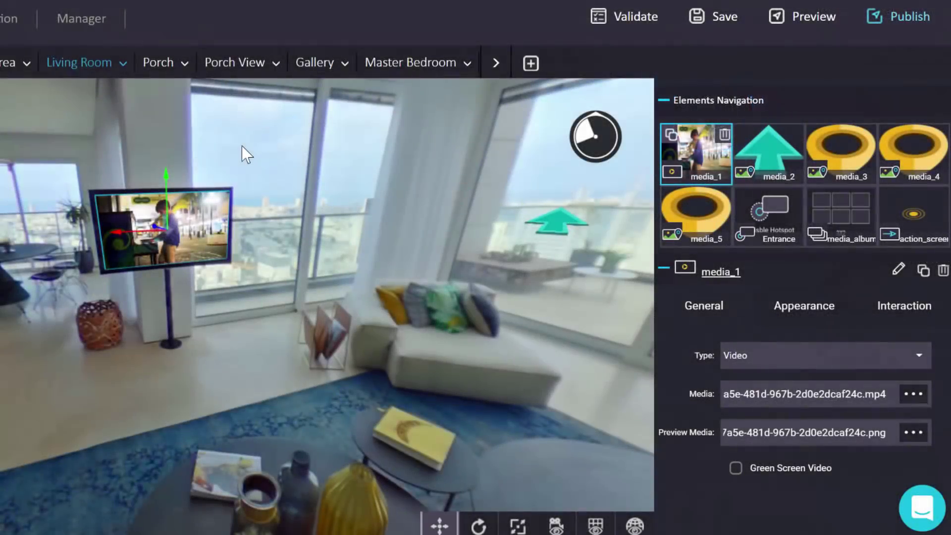
{"action": "left_click_drag", "start_coordinate": [241, 146], "coordinate": [249, 278]}
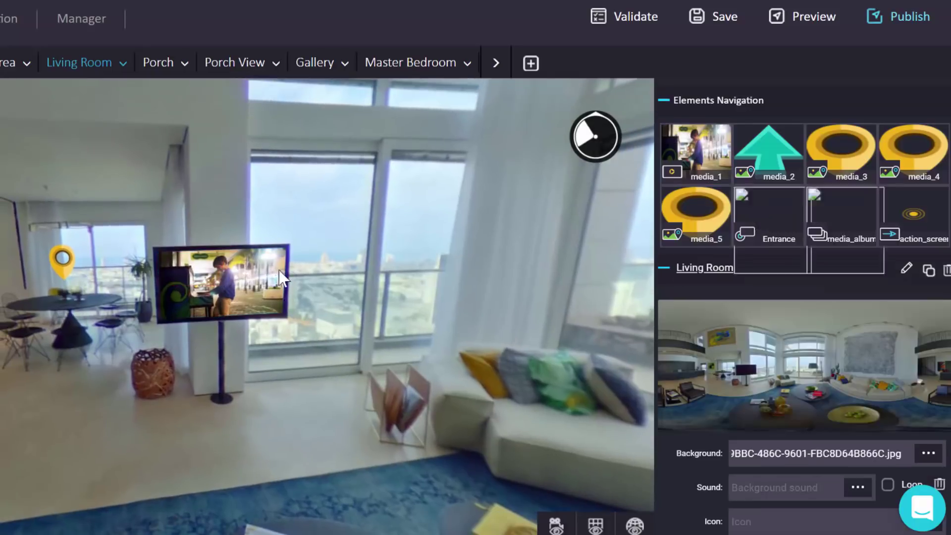
Select the TV panel media_1, raise it slightly, and open its video library
{"action": "left_click", "coordinate": [249, 275]}
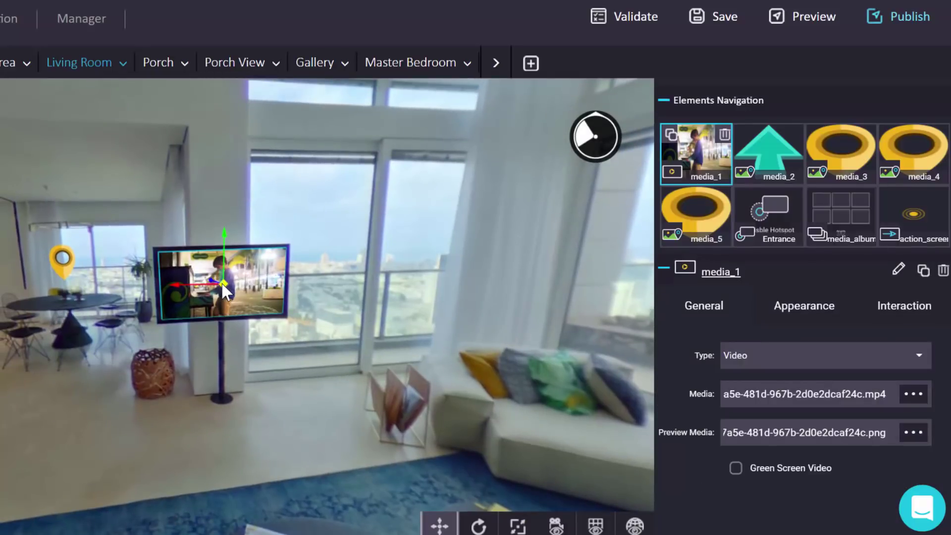
{"action": "mouse_move", "coordinate": [220, 281]}
{"action": "left_mouse_down"}
{"action": "mouse_move", "coordinate": [220, 229]}
{"action": "mouse_move", "coordinate": [221, 284]}
{"action": "left_mouse_up"}
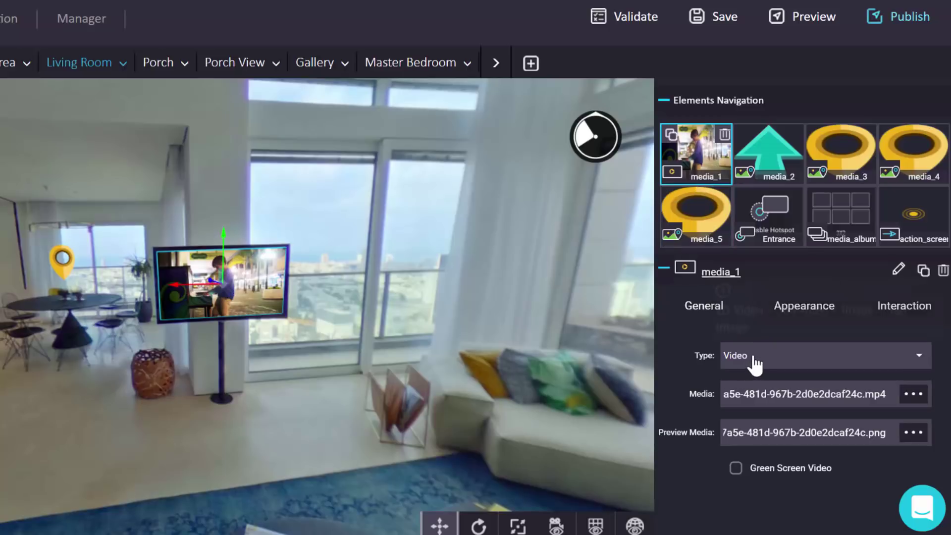
{"action": "mouse_move", "coordinate": [758, 365]}
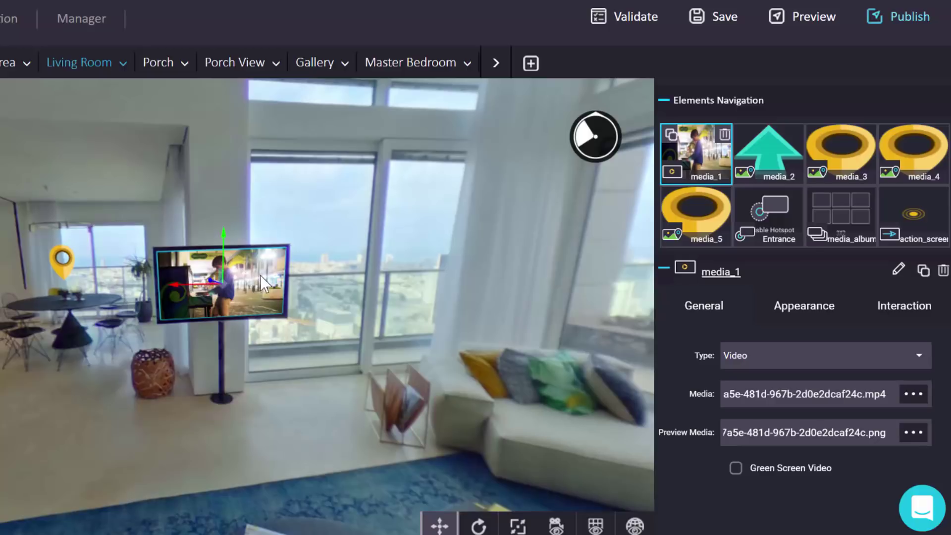
{"action": "left_click", "coordinate": [916, 395]}
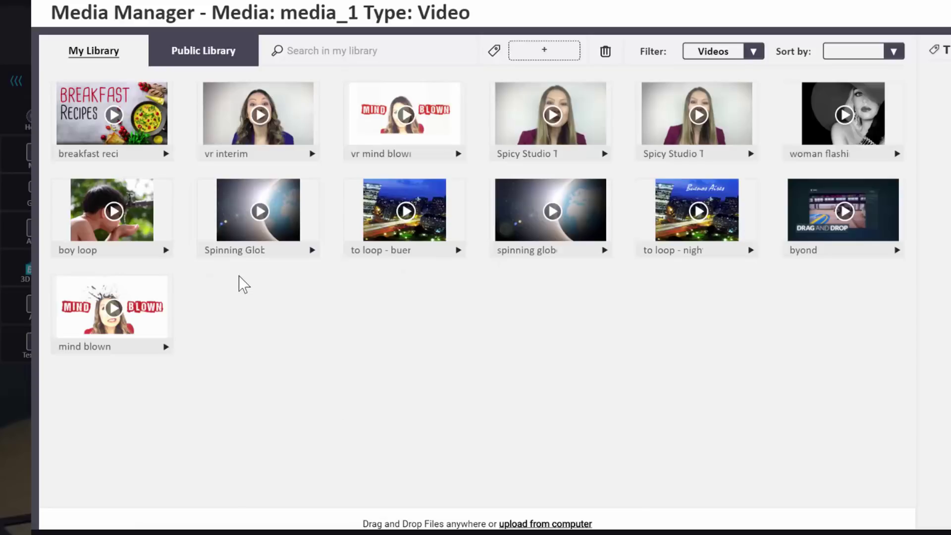
Replace the TV video with 'vr interim' from My Library and overwrite the preview media
{"action": "left_click", "coordinate": [189, 61]}
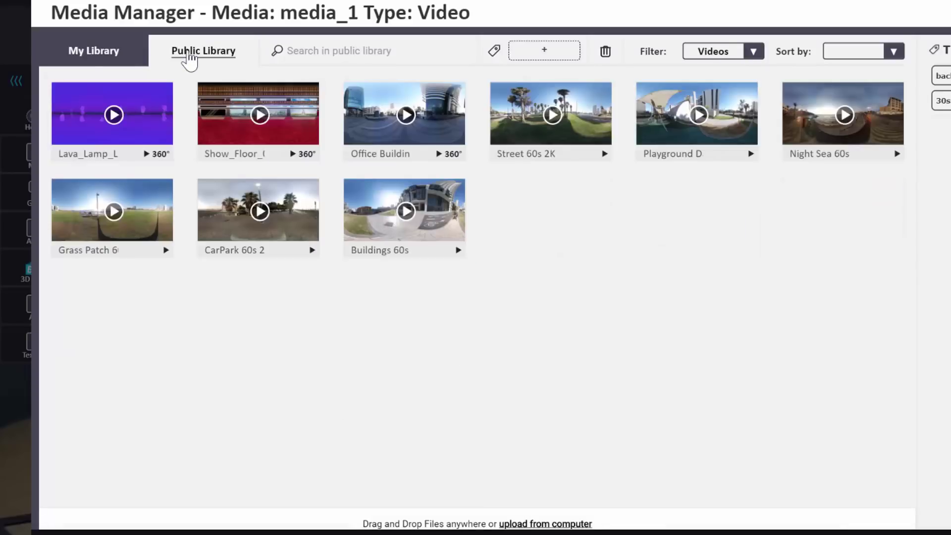
{"action": "left_click", "coordinate": [94, 56]}
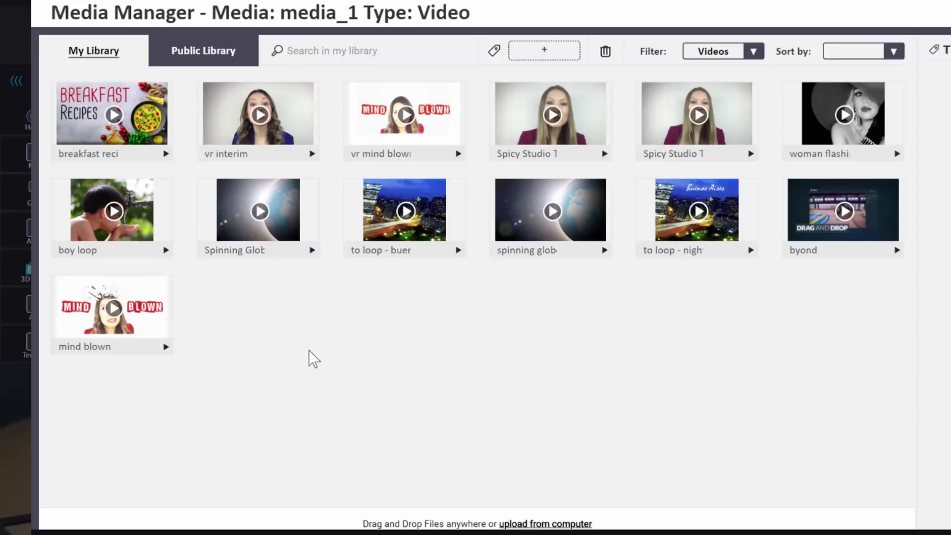
{"action": "left_click", "coordinate": [203, 91]}
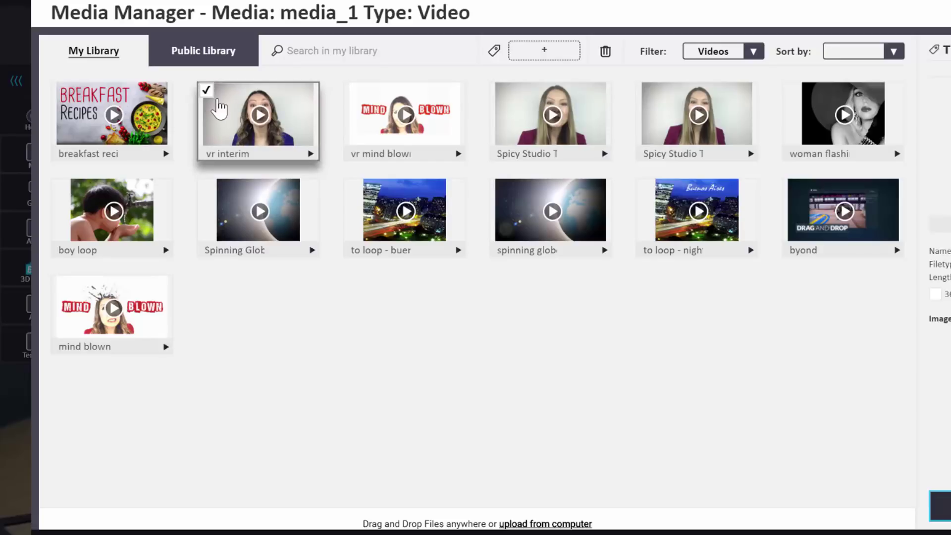
{"action": "left_click", "coordinate": [219, 106]}
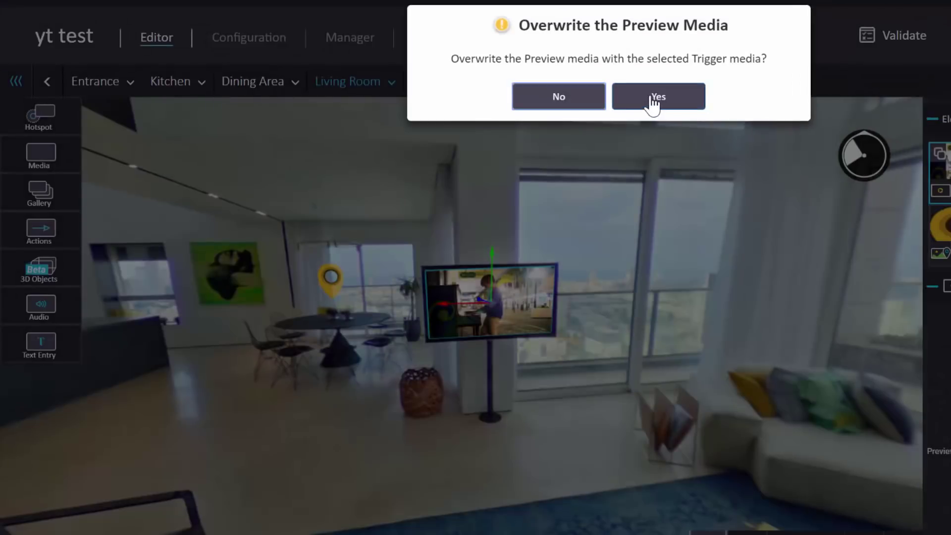
{"action": "left_click", "coordinate": [677, 101]}
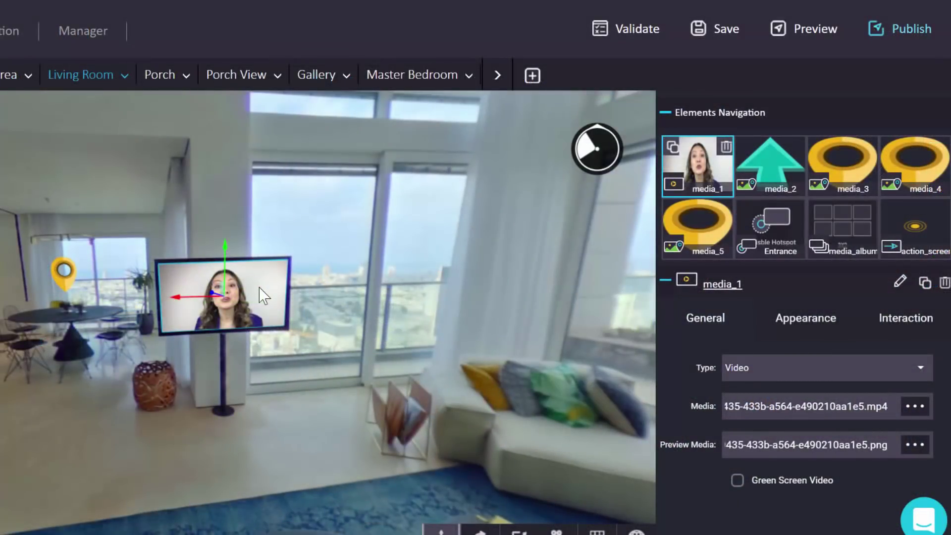
Set the 'vr frame' image from My Library as the TV video's preview media
{"action": "left_click", "coordinate": [917, 445]}
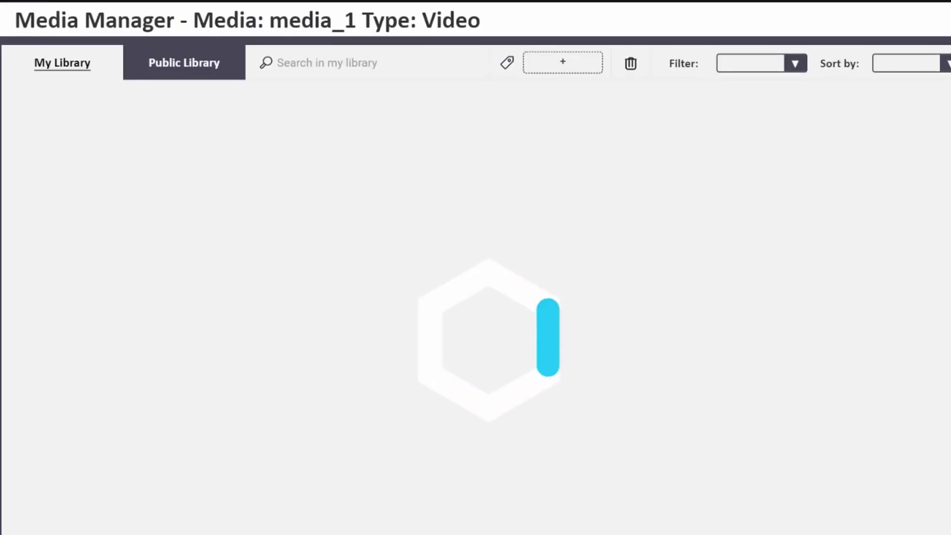
{"action": "mouse_move", "coordinate": [192, 280]}
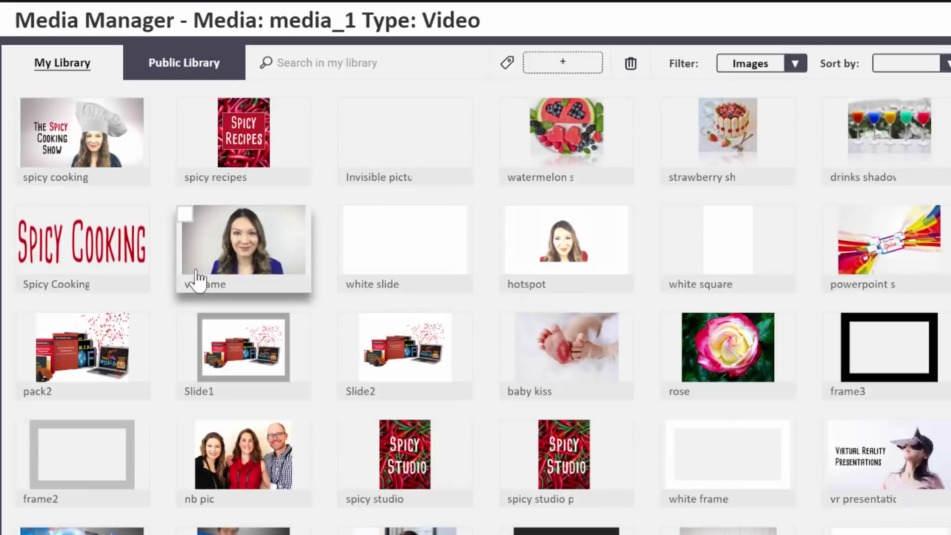
{"action": "left_click", "coordinate": [185, 212]}
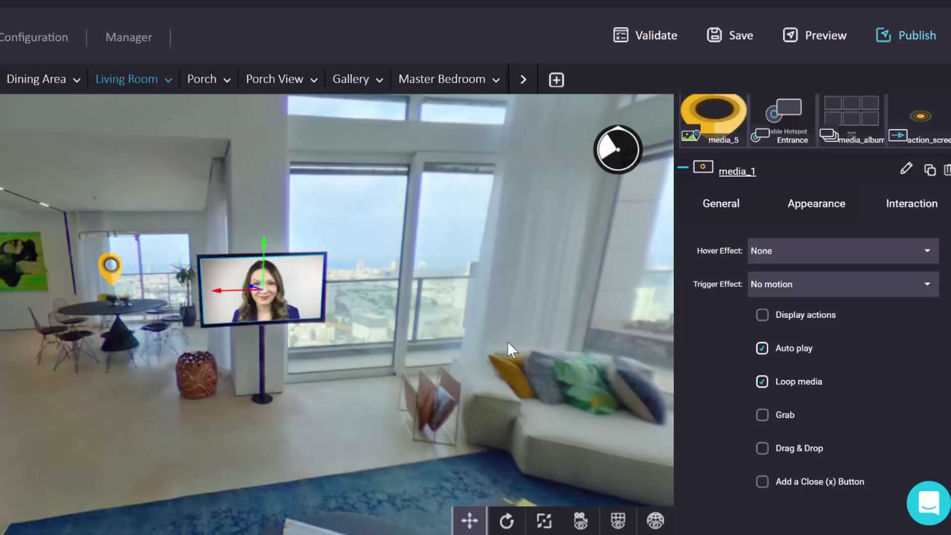
Turn the living-room panorama toward the green arrow by the balcony
{"action": "left_click_drag", "start_coordinate": [446, 398], "coordinate": [283, 367]}
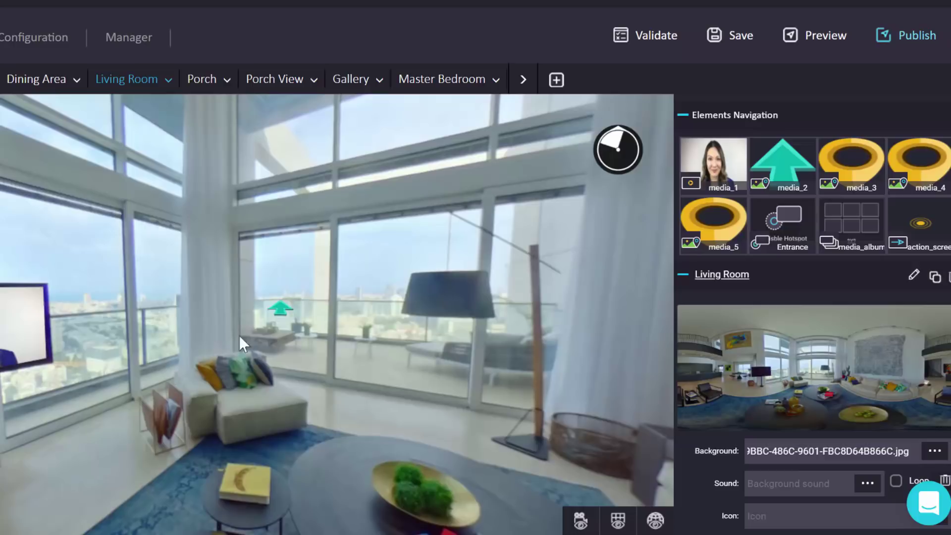
Select arrow media_2 and check its Type, Experience and Porch zone link
{"action": "left_click", "coordinate": [281, 310]}
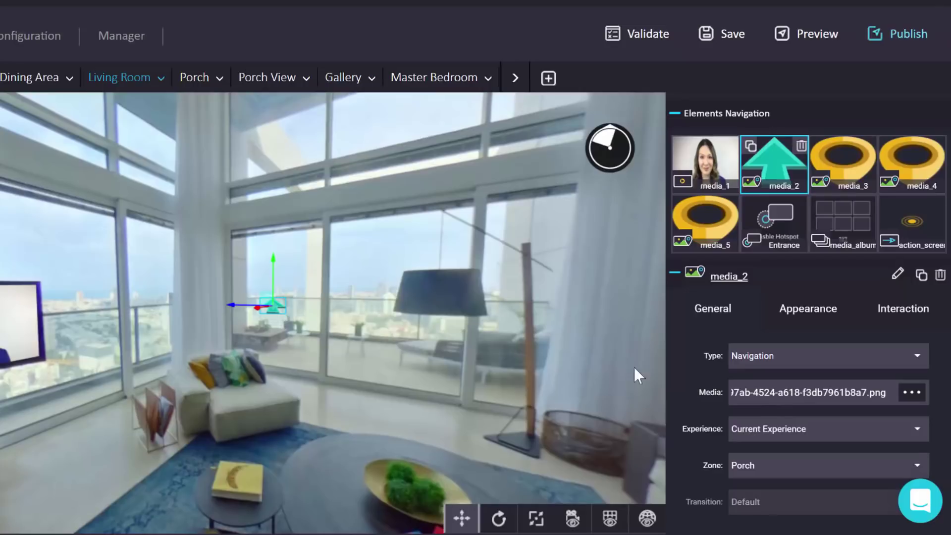
{"action": "left_click", "coordinate": [916, 431]}
Switch to the Porch scene and select its green arrow hotspot media_2
{"action": "left_click", "coordinate": [196, 80]}
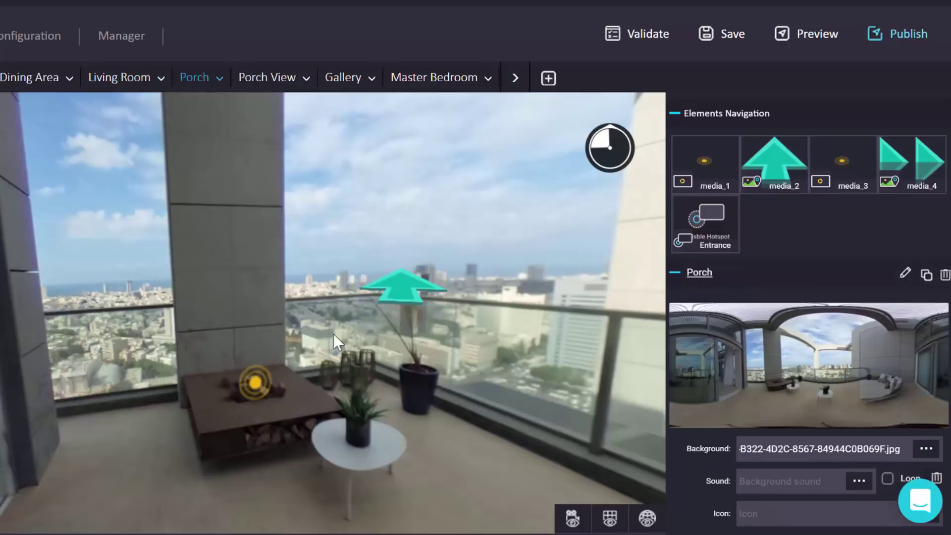
{"action": "left_click", "coordinate": [405, 286]}
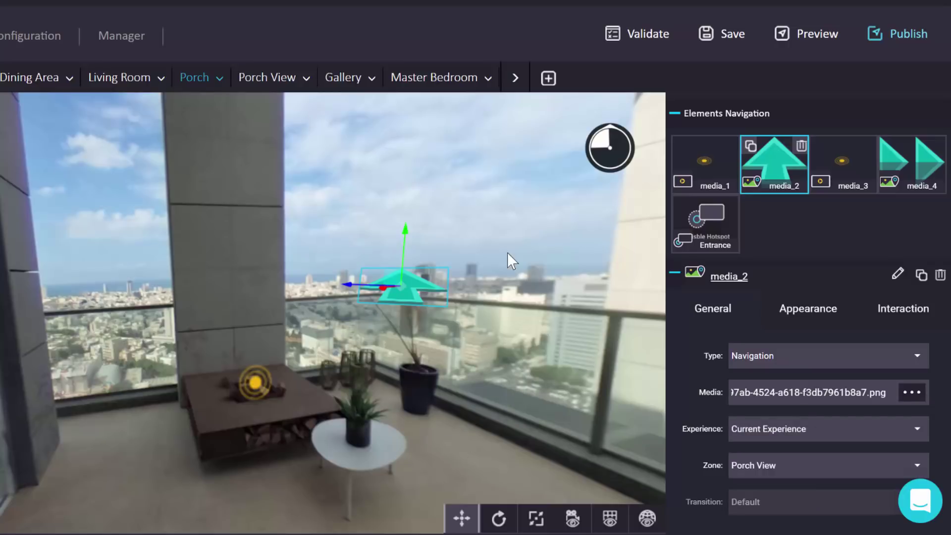
Preview the tour, follow the porch arrow and look around Porch View to confirm it arrives
{"action": "left_click", "coordinate": [812, 39]}
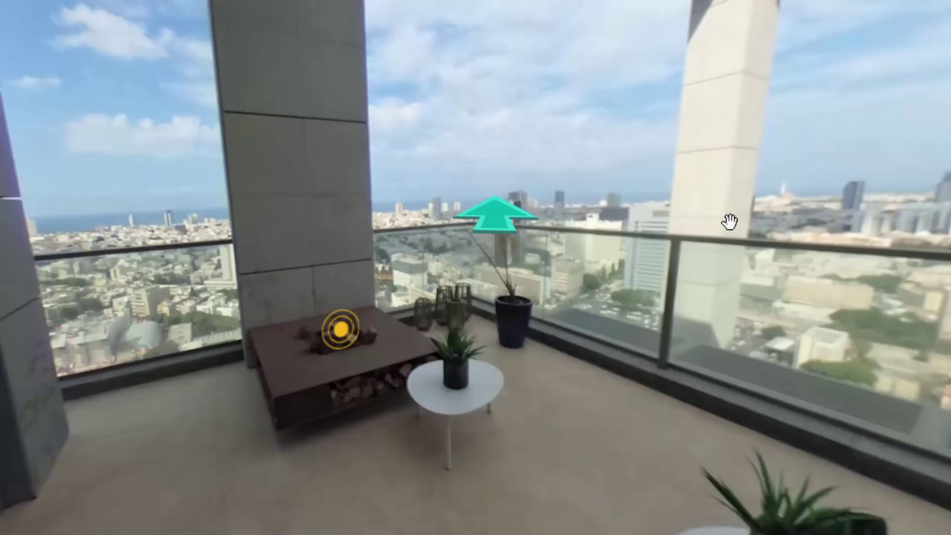
{"action": "left_click", "coordinate": [486, 223]}
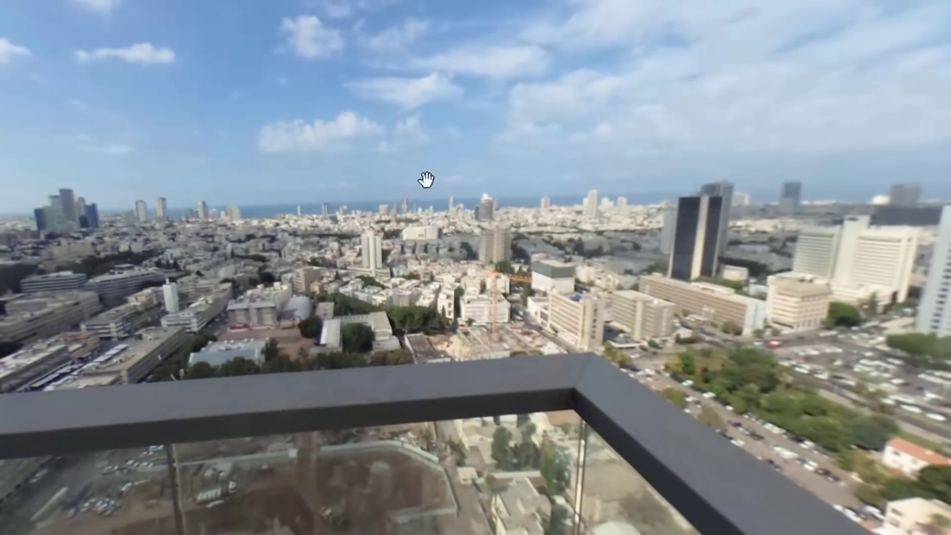
{"action": "left_click_drag", "start_coordinate": [442, 189], "coordinate": [471, 203]}
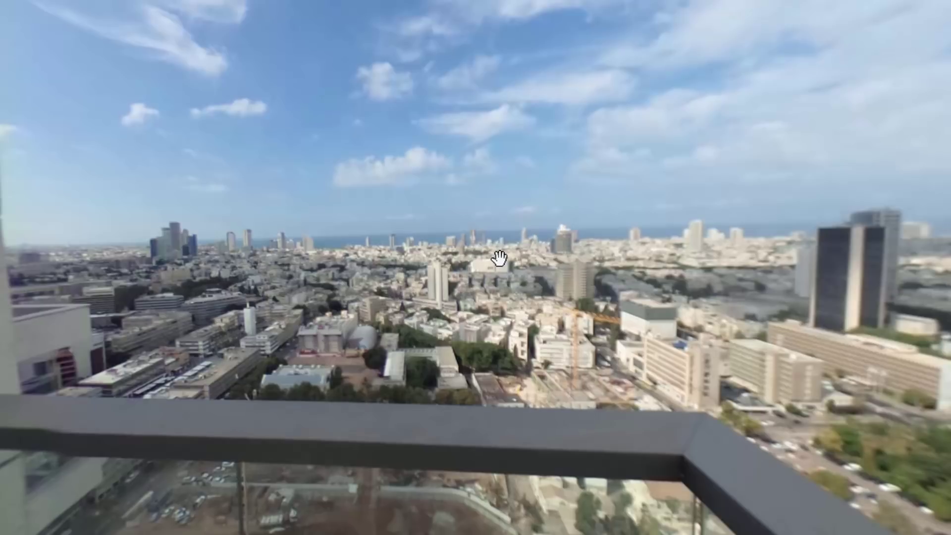
{"action": "left_click_drag", "start_coordinate": [517, 190], "coordinate": [508, 206]}
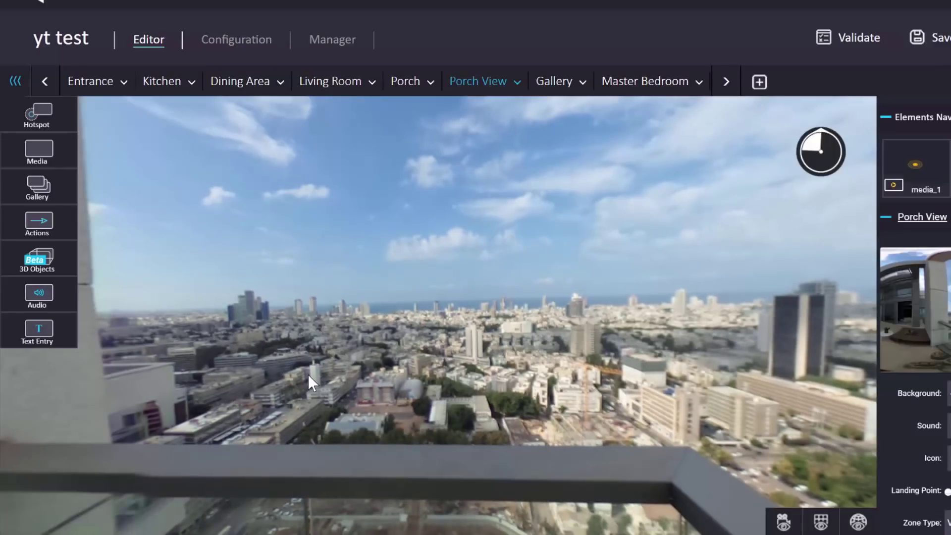
Place an invisible hotspot by the Porch View balcony railing and enlarge it slightly
{"action": "left_click", "coordinate": [44, 119]}
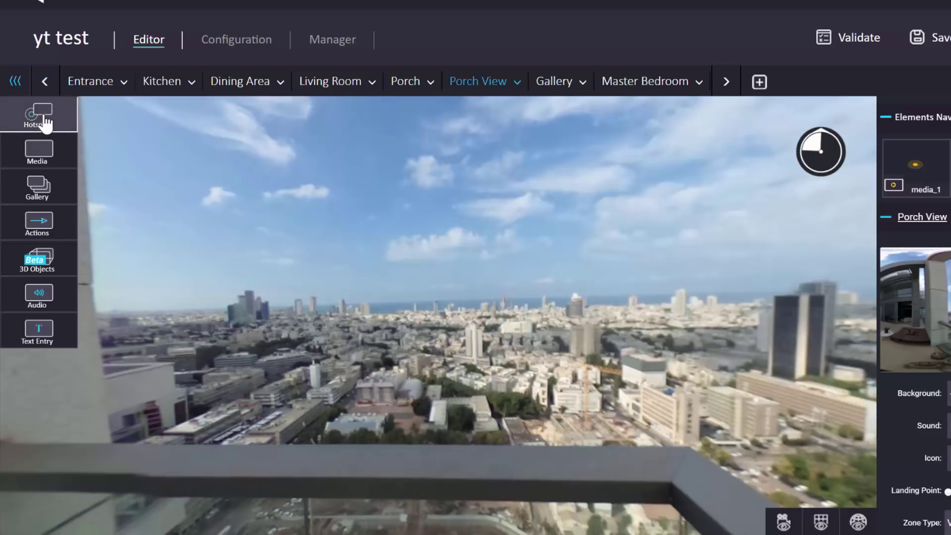
{"action": "left_click", "coordinate": [438, 317]}
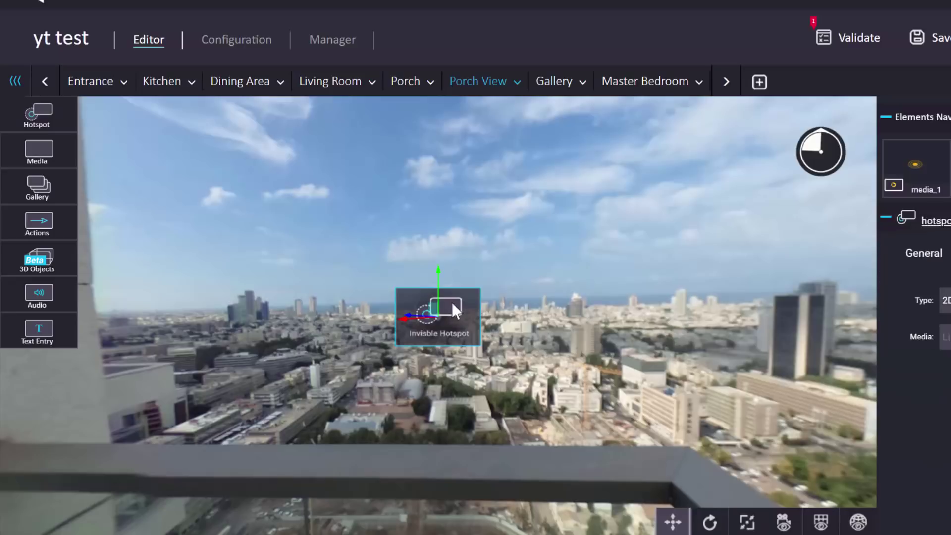
{"action": "left_click_drag", "start_coordinate": [437, 321], "coordinate": [389, 422]}
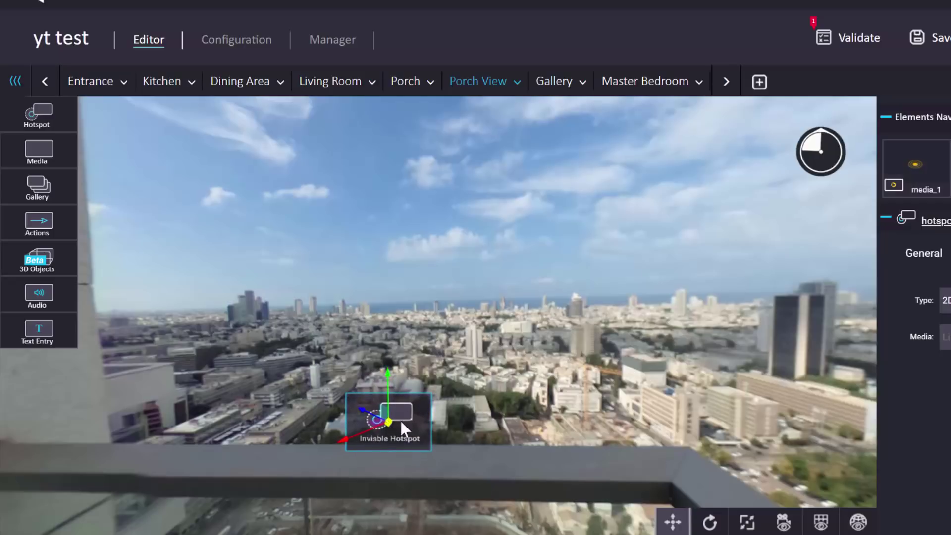
{"action": "left_click", "coordinate": [746, 523]}
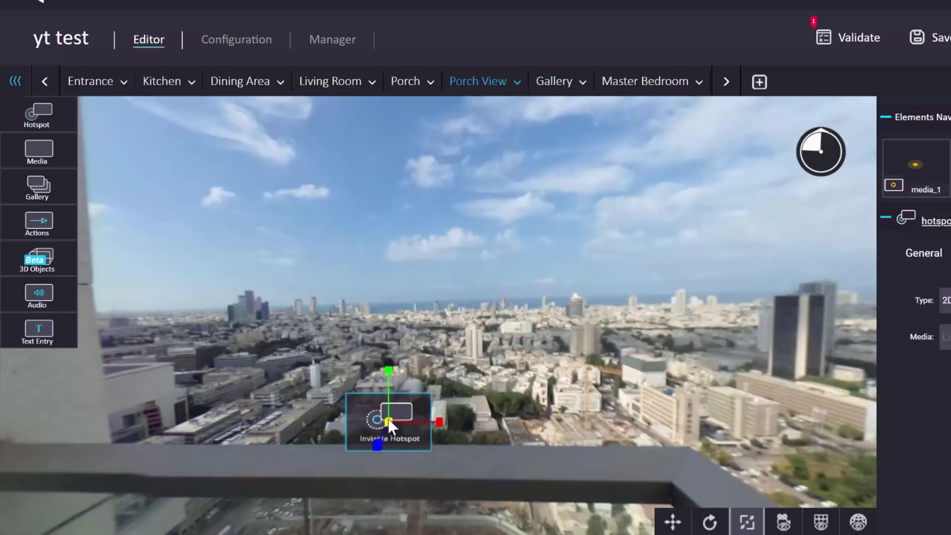
{"action": "mouse_move", "coordinate": [391, 420]}
{"action": "left_mouse_down"}
{"action": "mouse_move", "coordinate": [402, 424]}
{"action": "mouse_move", "coordinate": [394, 417]}
{"action": "left_mouse_up"}
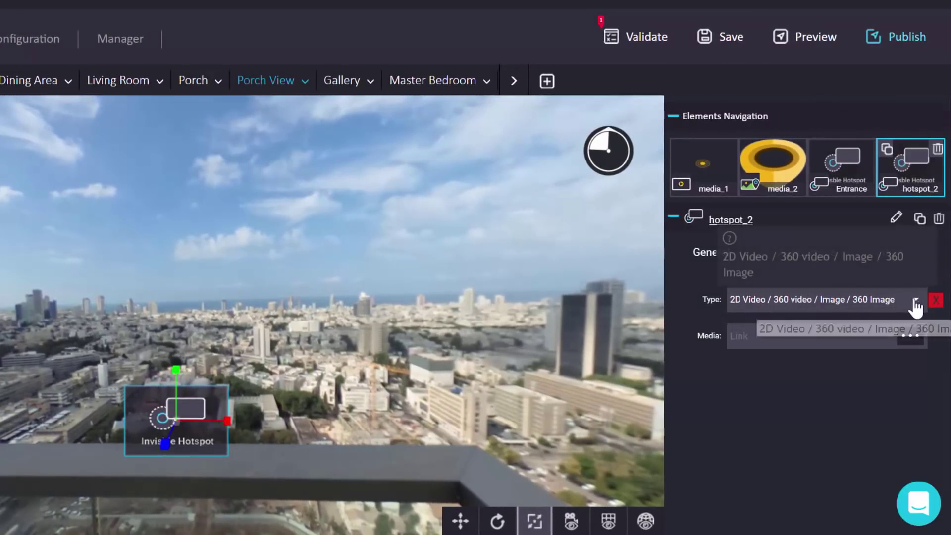
Set hotspot_2's type to Image and rotate it upright to face the viewer
{"action": "left_click", "coordinate": [915, 300]}
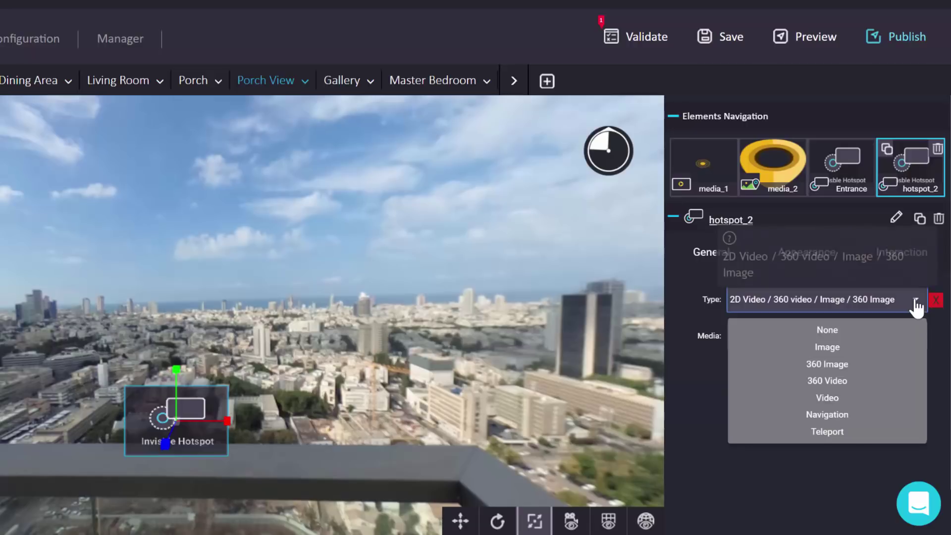
{"action": "left_click", "coordinate": [814, 349]}
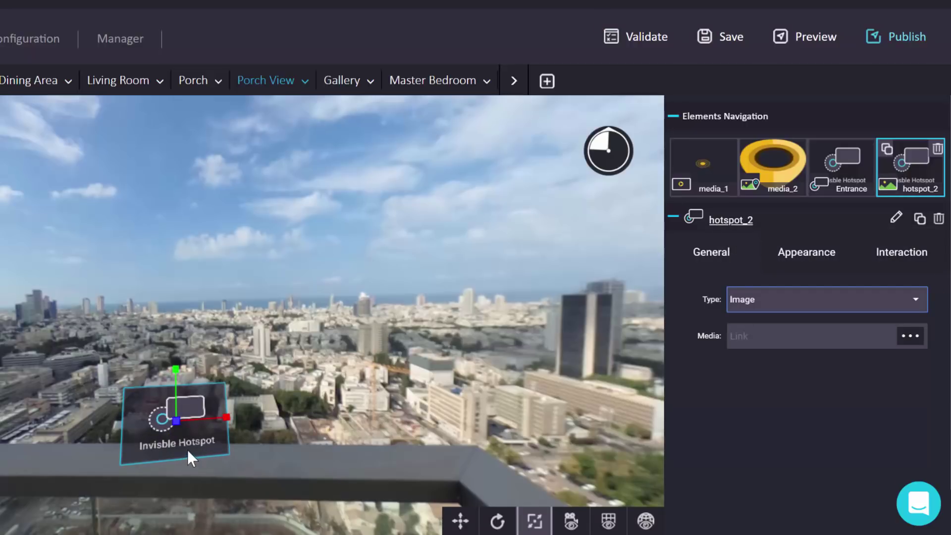
{"action": "left_click", "coordinate": [498, 523]}
{"action": "left_click_drag", "start_coordinate": [215, 423], "coordinate": [213, 427]}
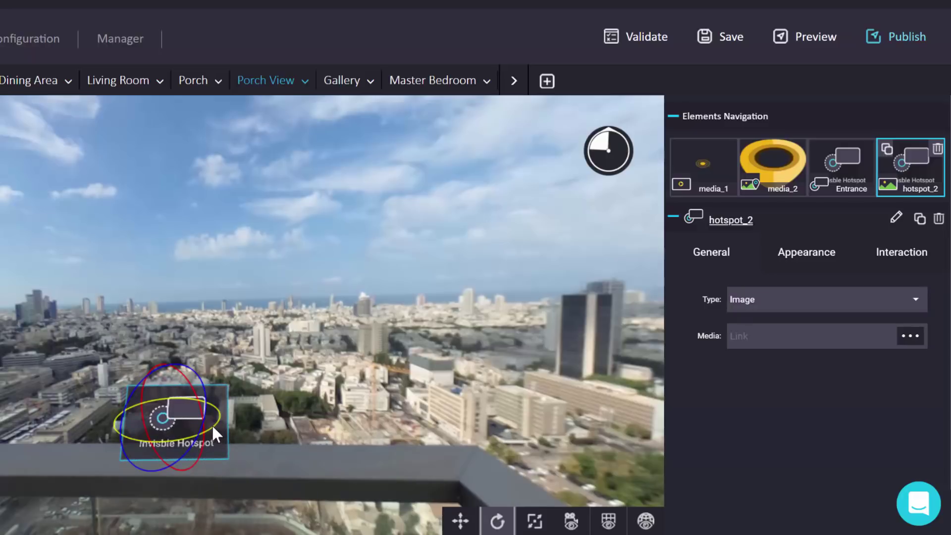
{"action": "left_click_drag", "start_coordinate": [166, 366], "coordinate": [293, 381]}
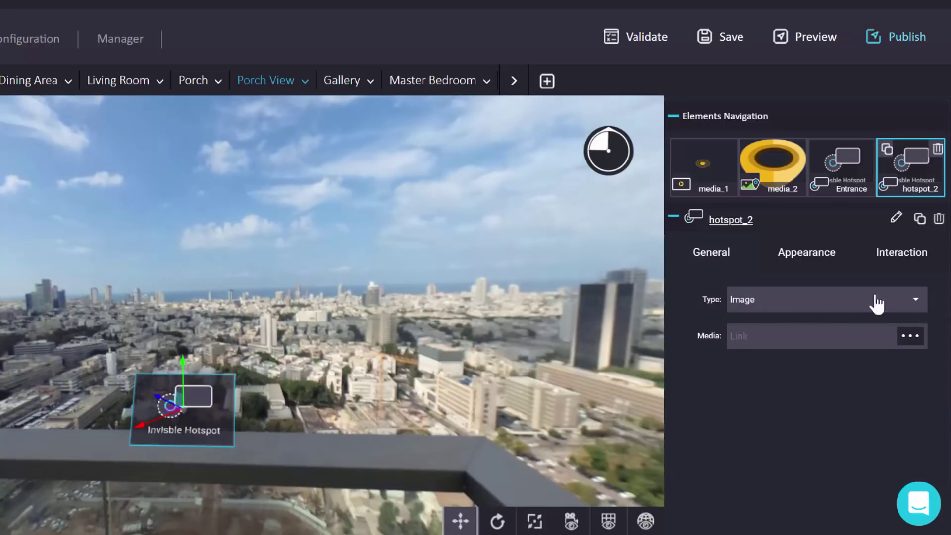
Assign the watermelon image from the Media Manager's My Library as hotspot_2's media
{"action": "left_click", "coordinate": [910, 336]}
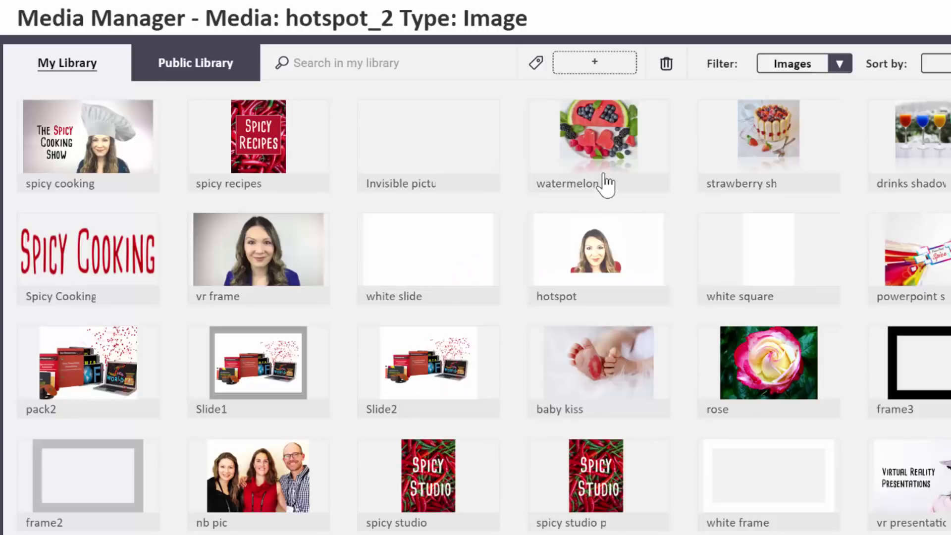
{"action": "left_click", "coordinate": [629, 143]}
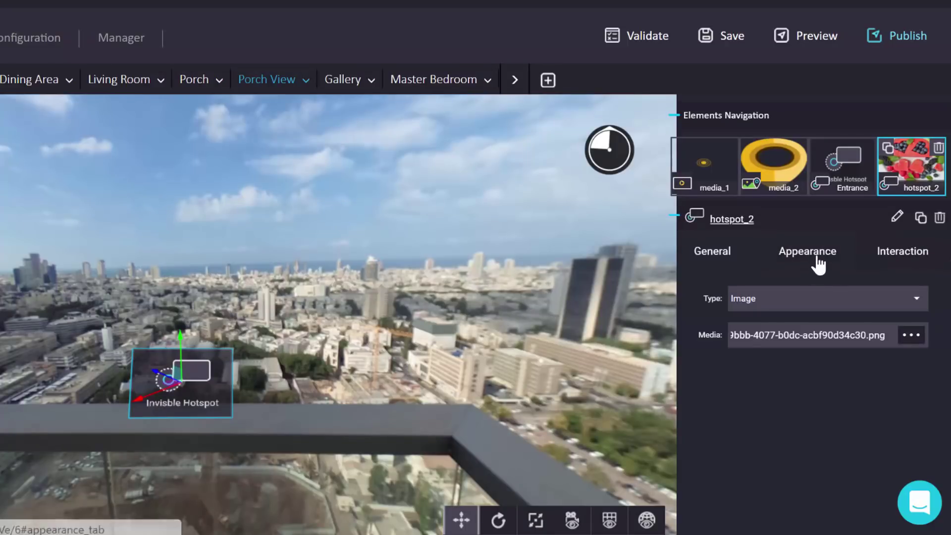
Change hotspot_2's Trigger Effect from Come to me to No motion
{"action": "left_click", "coordinate": [815, 256]}
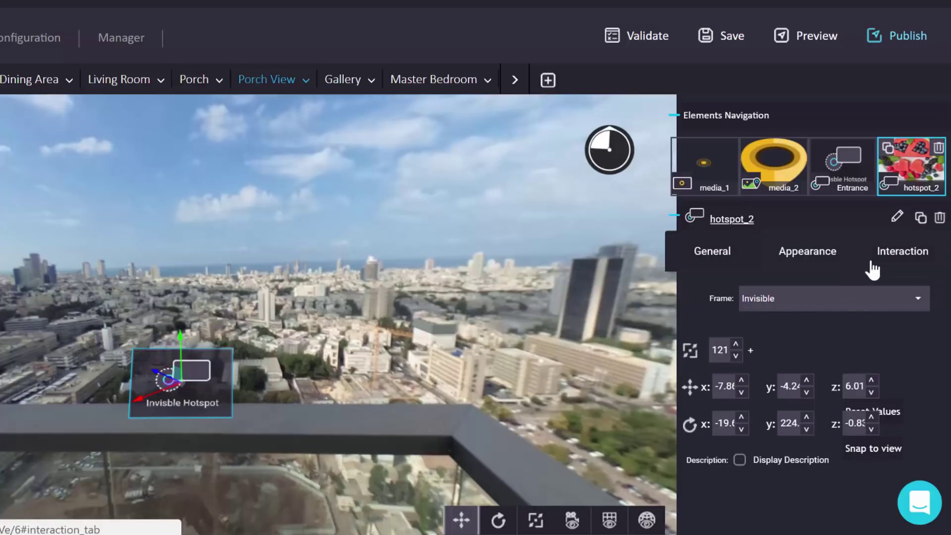
{"action": "left_click", "coordinate": [889, 255]}
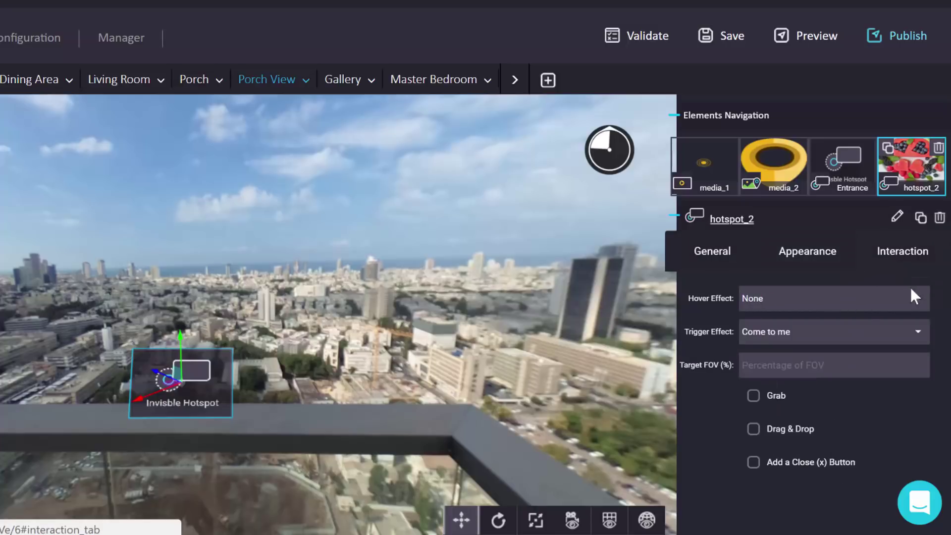
{"action": "left_click", "coordinate": [907, 342]}
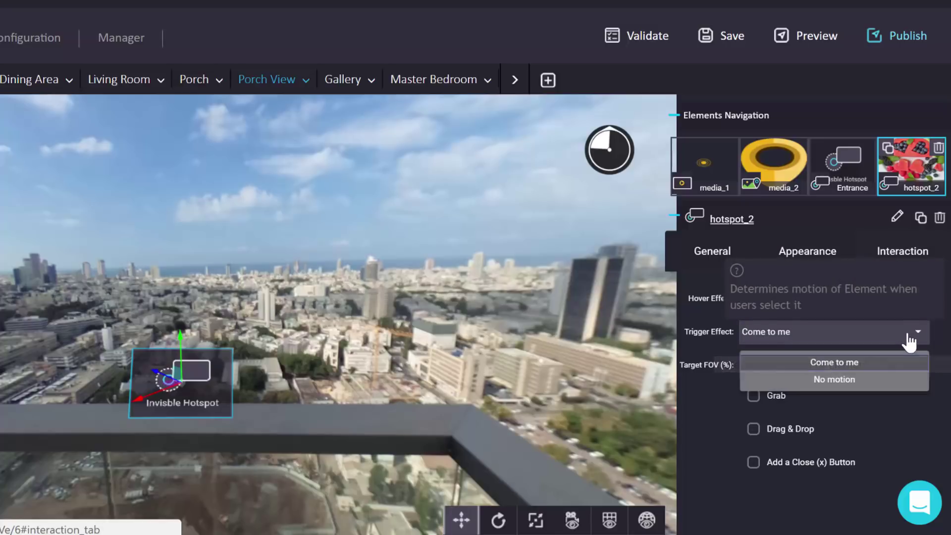
{"action": "left_click", "coordinate": [831, 380]}
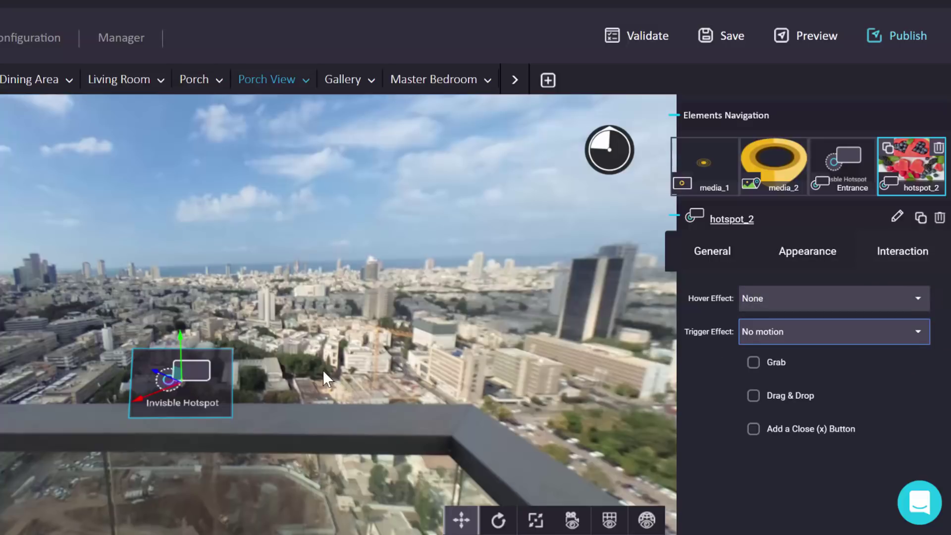
Preview the tour and look around Porch View to find the watermelon image on the railing
{"action": "left_click", "coordinate": [821, 36]}
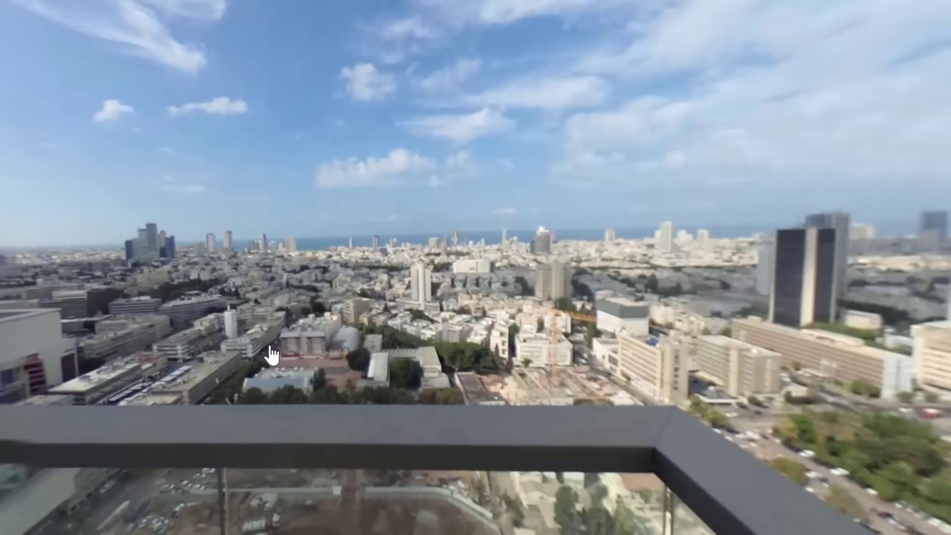
{"action": "left_click", "coordinate": [272, 355]}
{"action": "left_click_drag", "start_coordinate": [477, 272], "coordinate": [439, 253]}
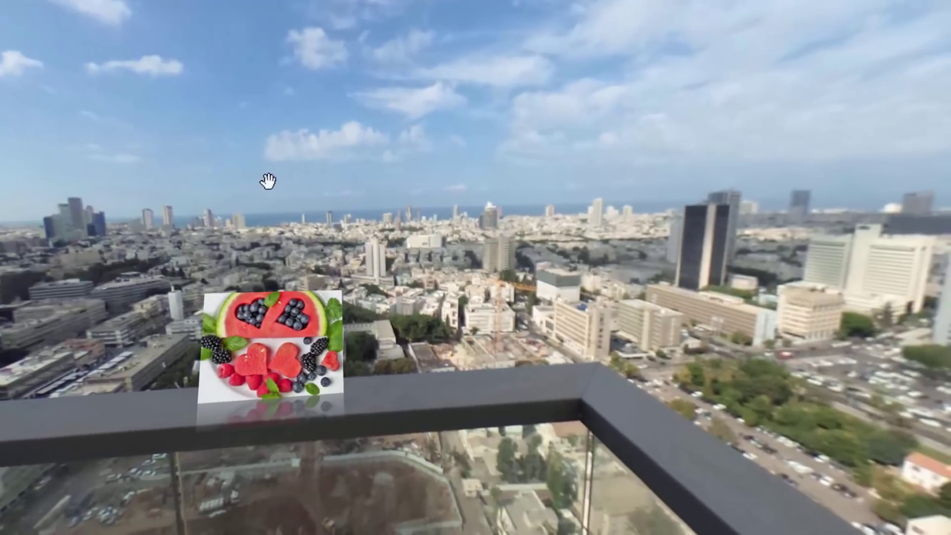